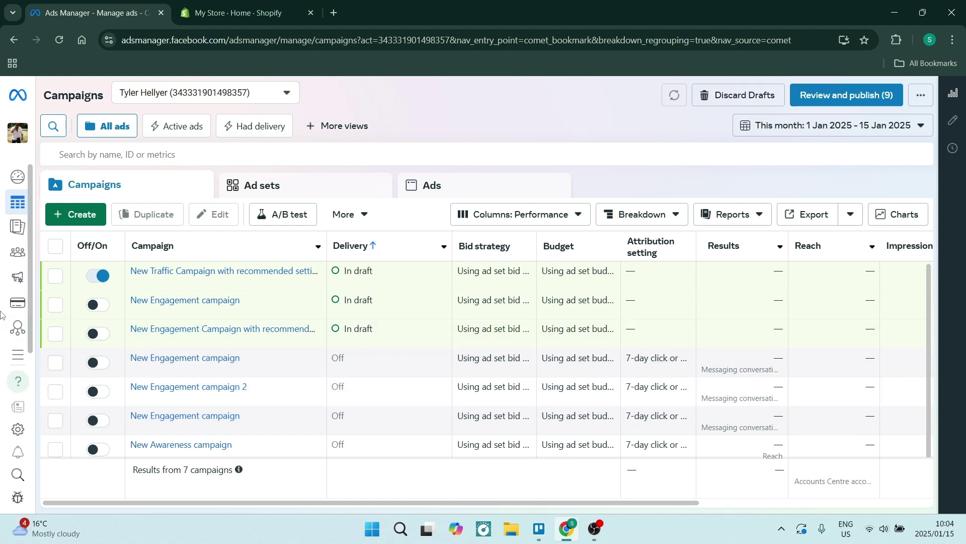
# - Open Commerce Manager from the Ads Manager tools and start adding a new catalogue
pyautogui.moveTo(18, 282)
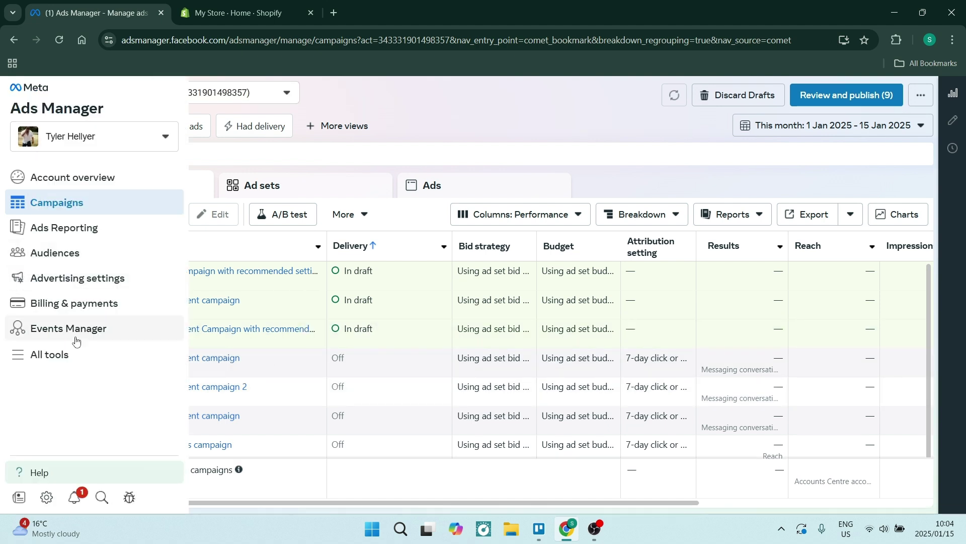
pyautogui.click(68, 354)
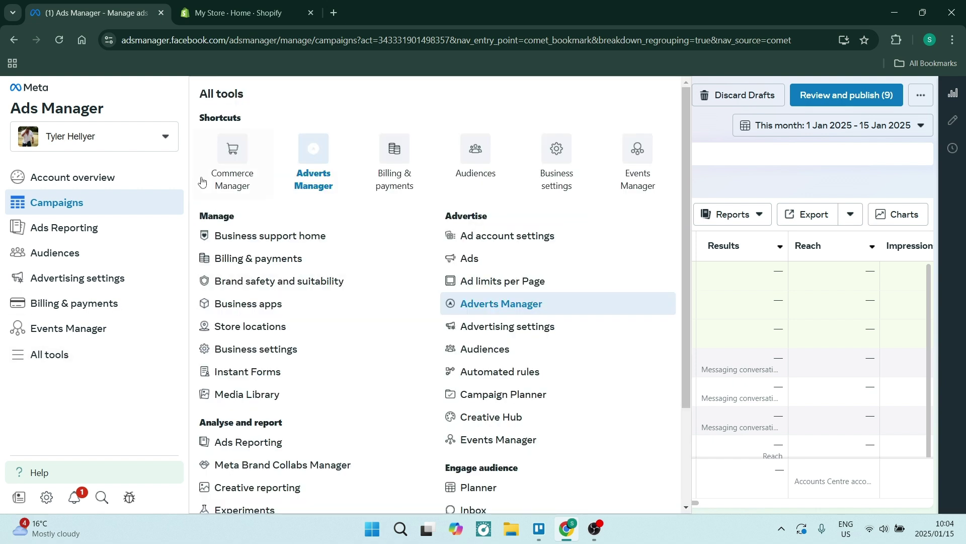
pyautogui.click(236, 154)
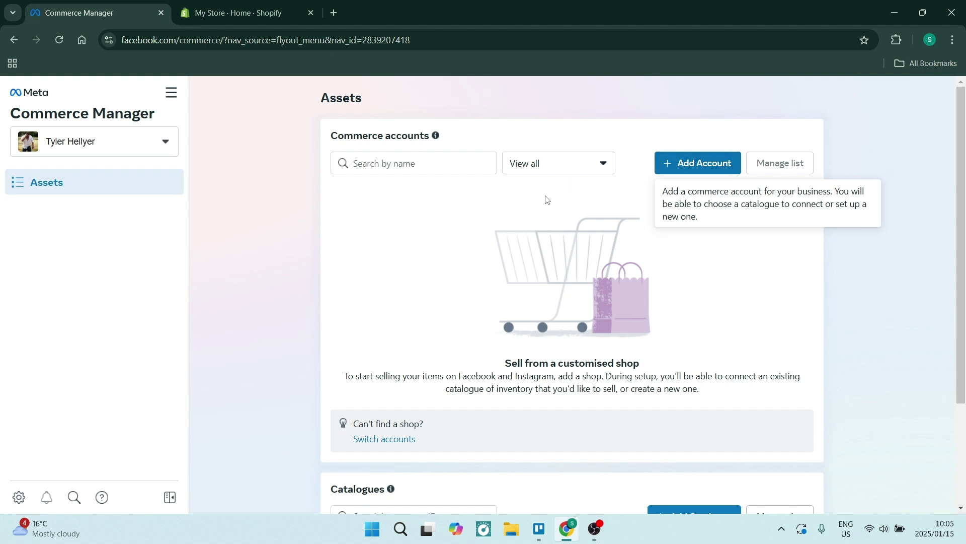
pyautogui.scroll(-2, 427, 291)
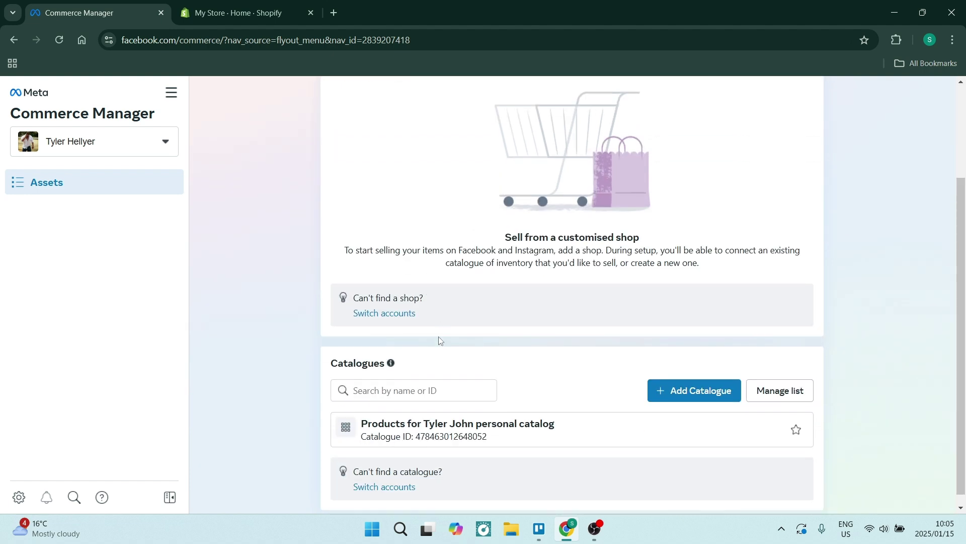
pyautogui.scroll(-1, 526, 357)
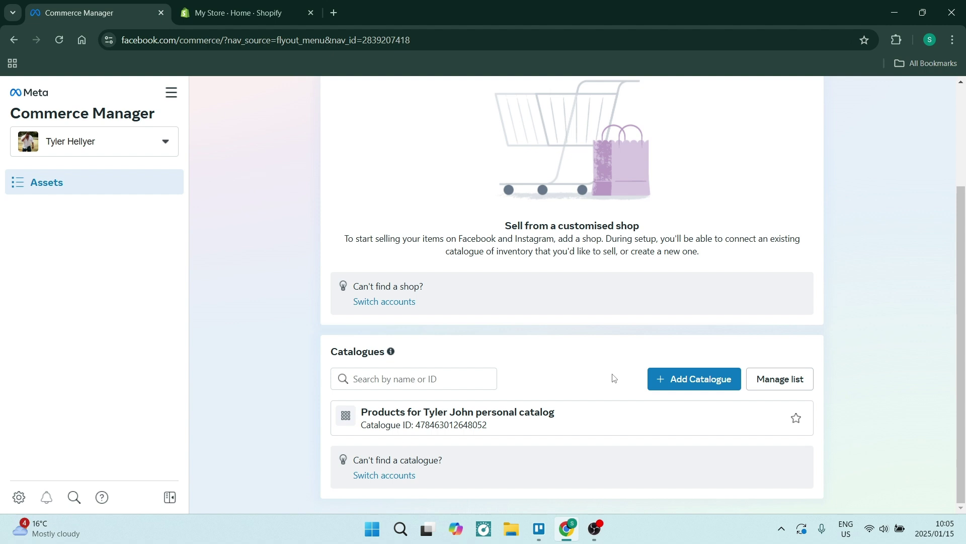
pyautogui.click(687, 381)
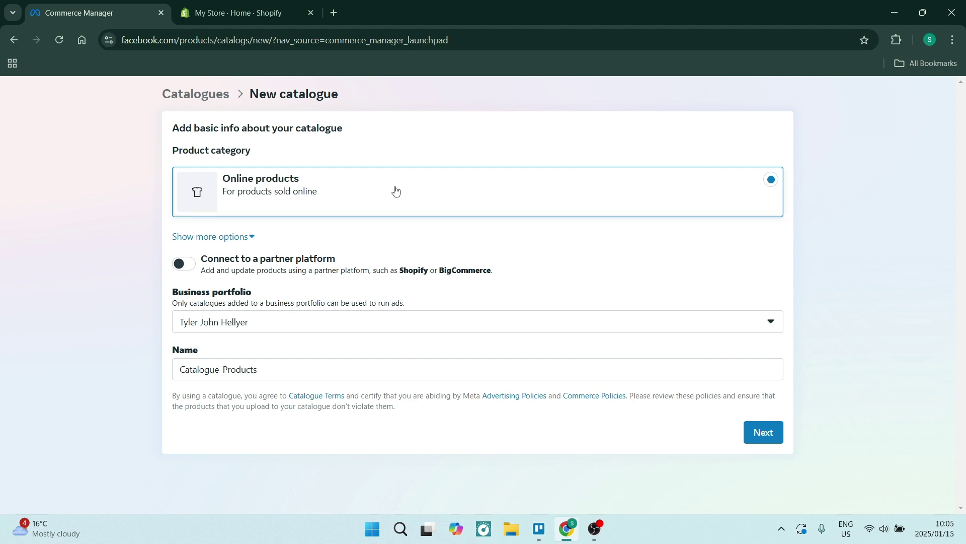
# - Set the new catalogue's product category to Online products and submit its basic info
pyautogui.click(226, 239)
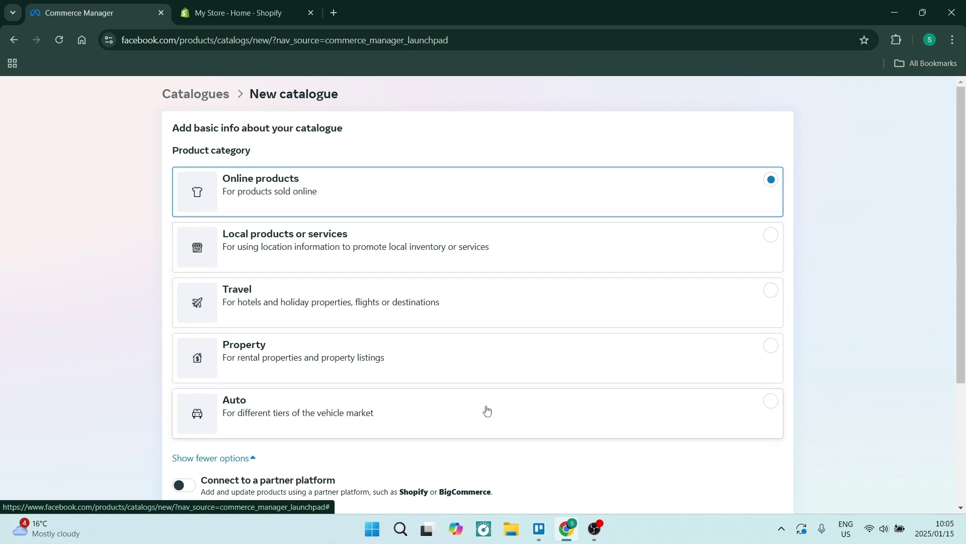
pyautogui.click(479, 206)
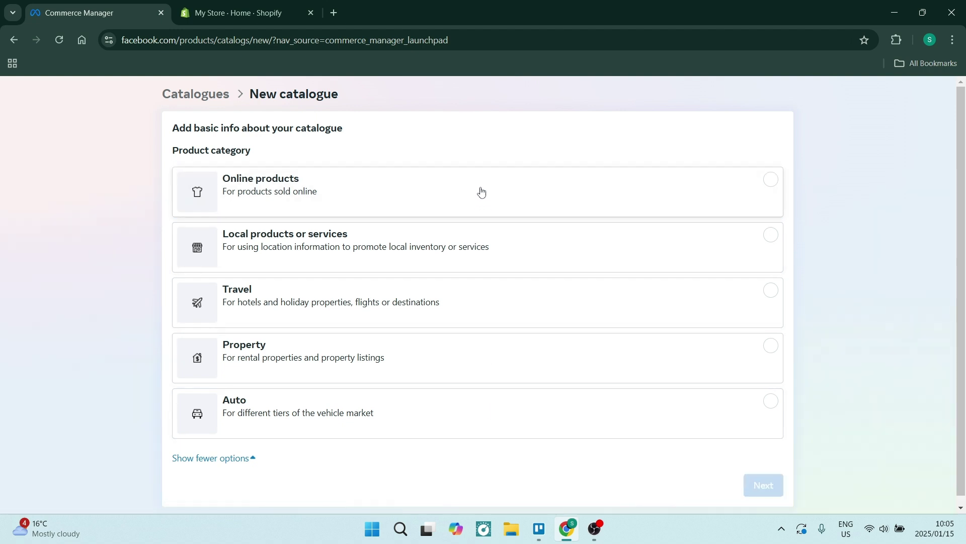
pyautogui.click(471, 171)
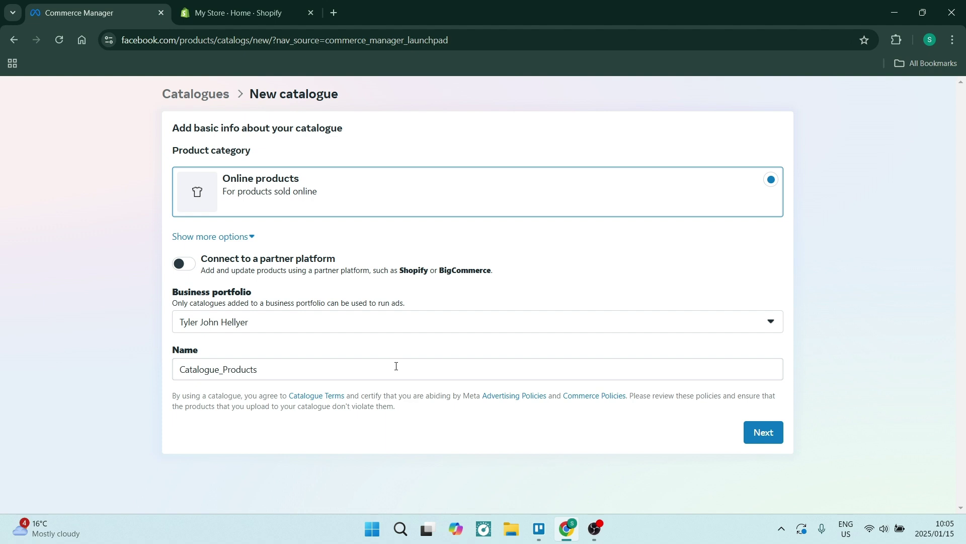
pyautogui.click(753, 431)
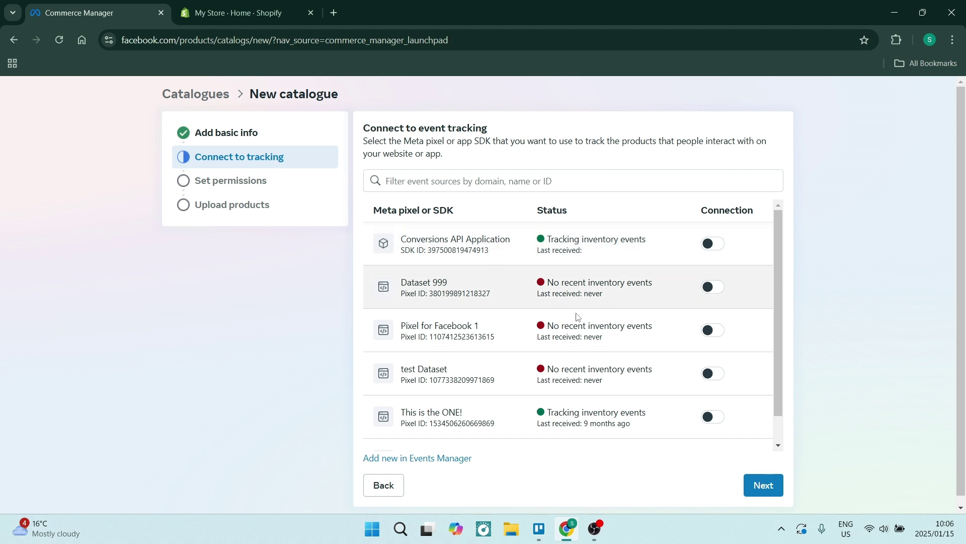
# - Accept the catalogue's default event tracking and permissions, and choose to add its products manually
pyautogui.click(765, 490)
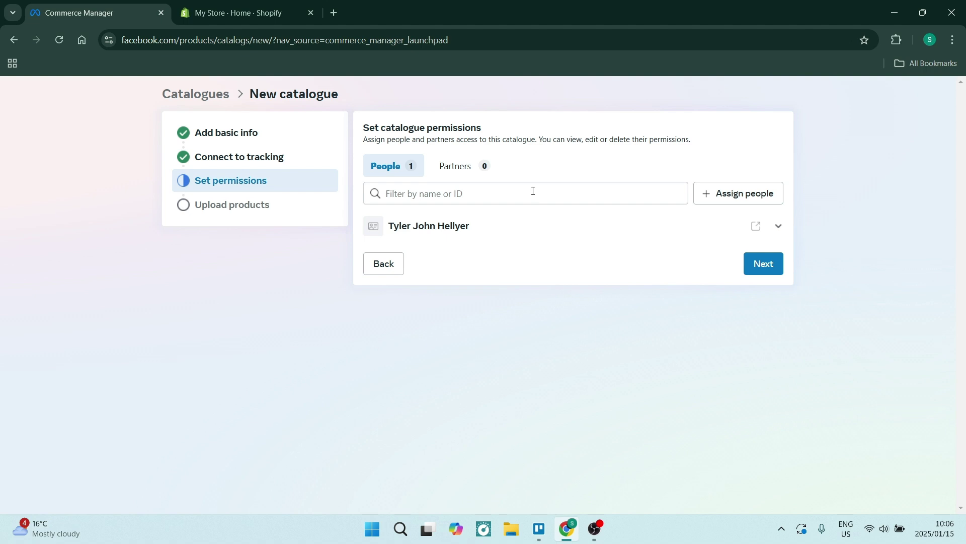
pyautogui.click(755, 262)
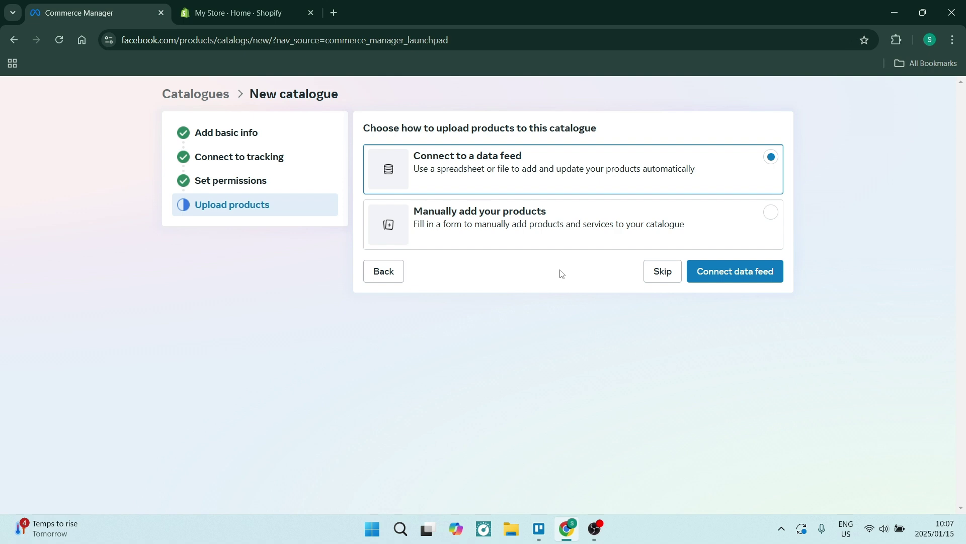
pyautogui.click(537, 227)
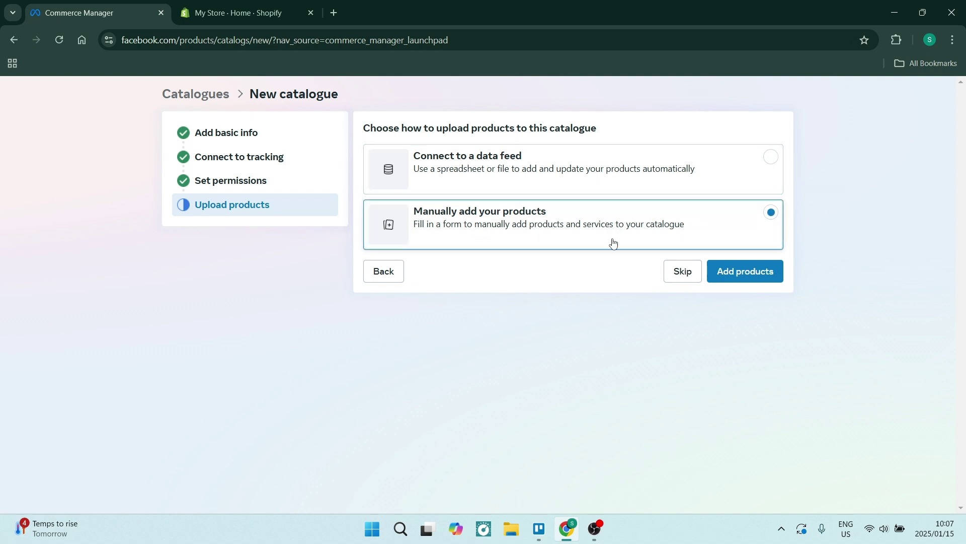
pyautogui.click(742, 272)
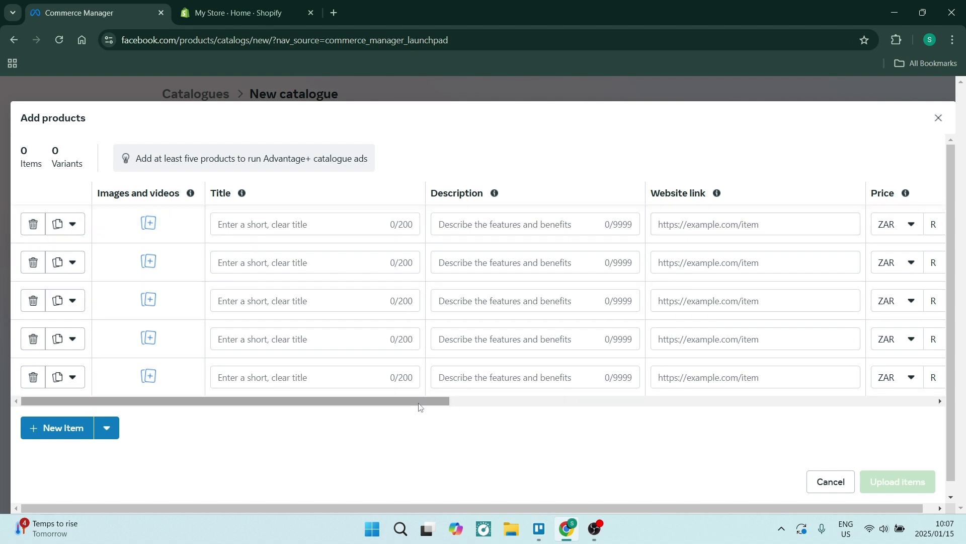
# - Examine the product entry table's columns through to Content ID and the options for adding several new items
pyautogui.moveTo(426, 401); pyautogui.dragTo(943, 413)
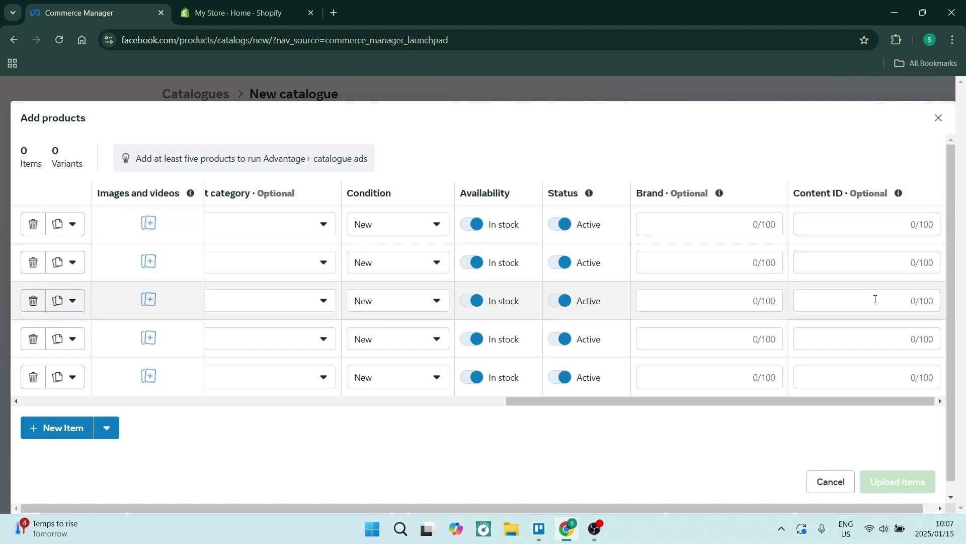
pyautogui.moveTo(854, 402); pyautogui.dragTo(128, 422)
pyautogui.click(106, 428)
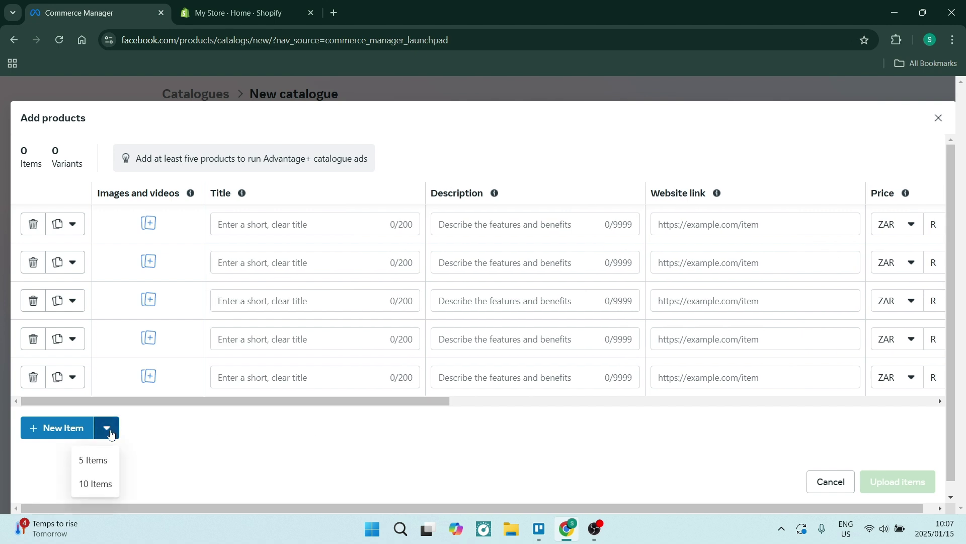
pyautogui.click(174, 435)
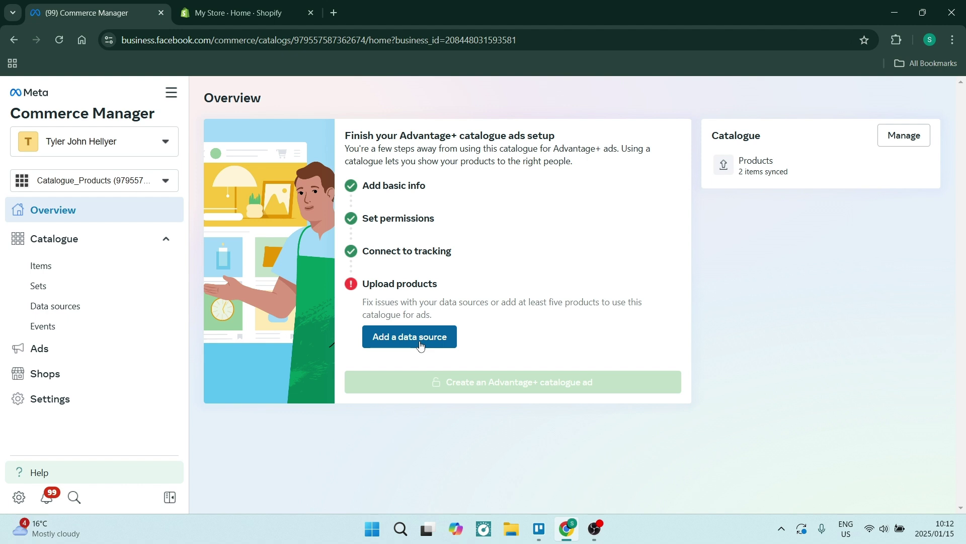
# - Open the catalogue's Items list and review the available methods for adding items
pyautogui.click(133, 249)
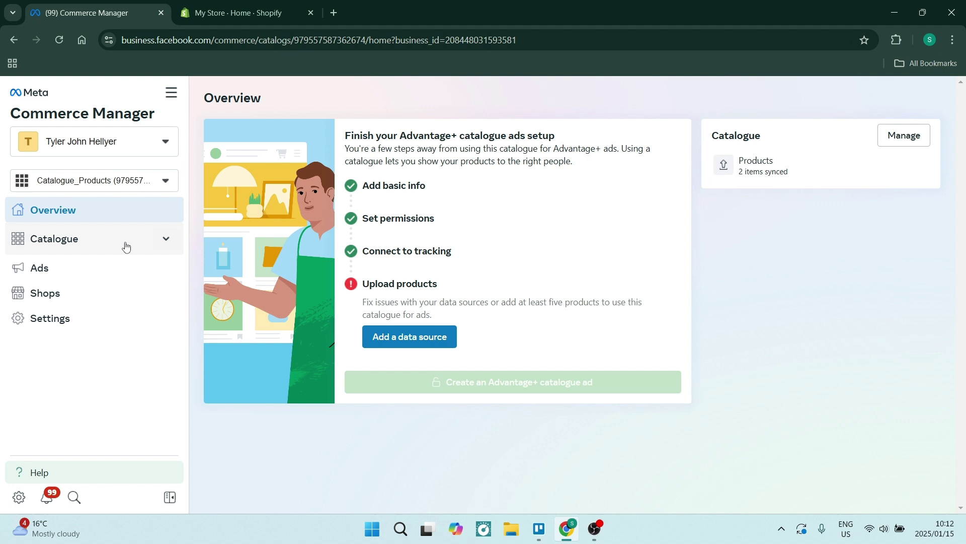
pyautogui.click(158, 240)
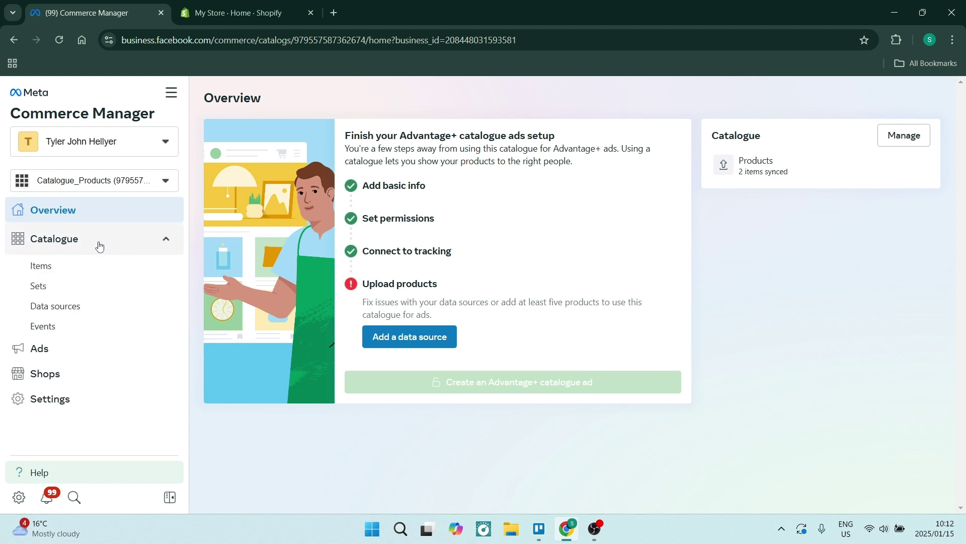
pyautogui.click(75, 271)
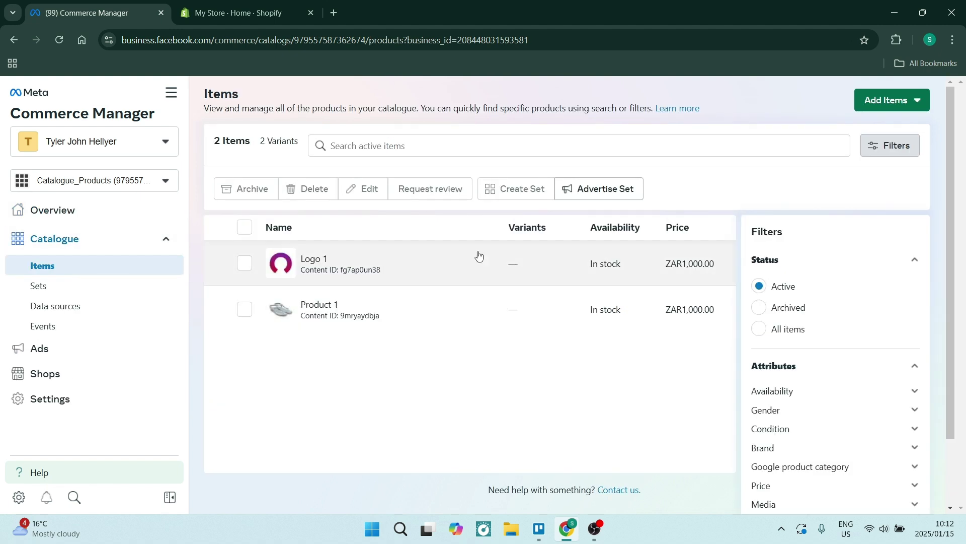
pyautogui.click(891, 103)
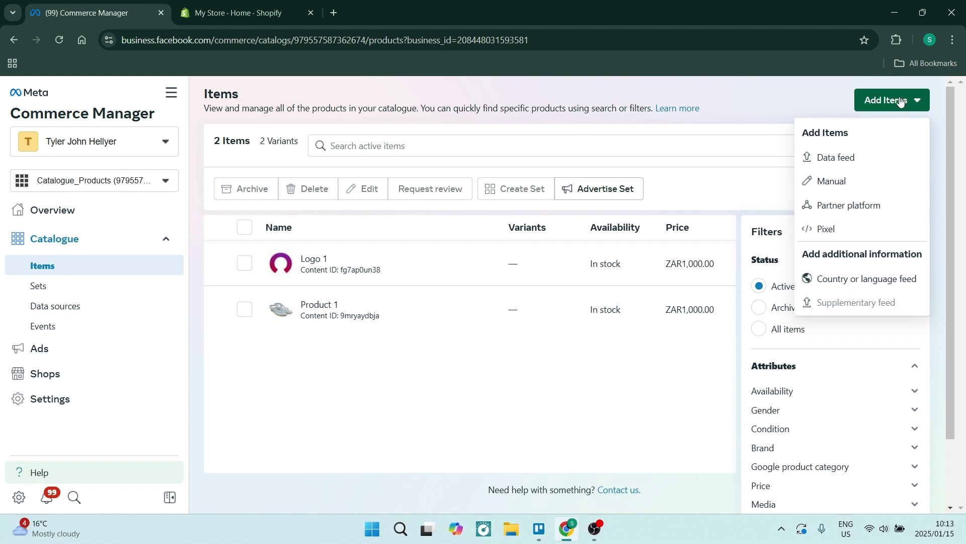
pyautogui.click(901, 101)
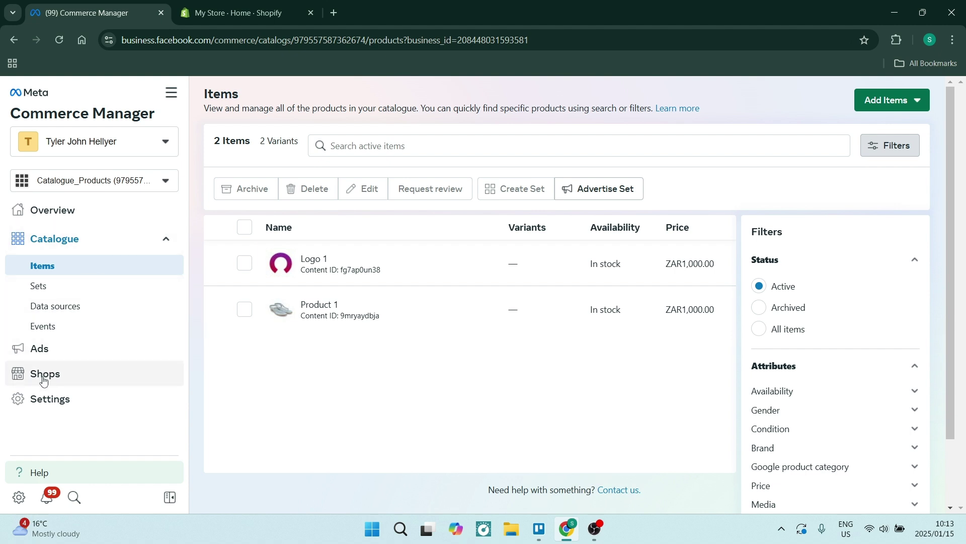
# - Go to the catalogue's Shops section and start the shop creation setup
pyautogui.click(68, 379)
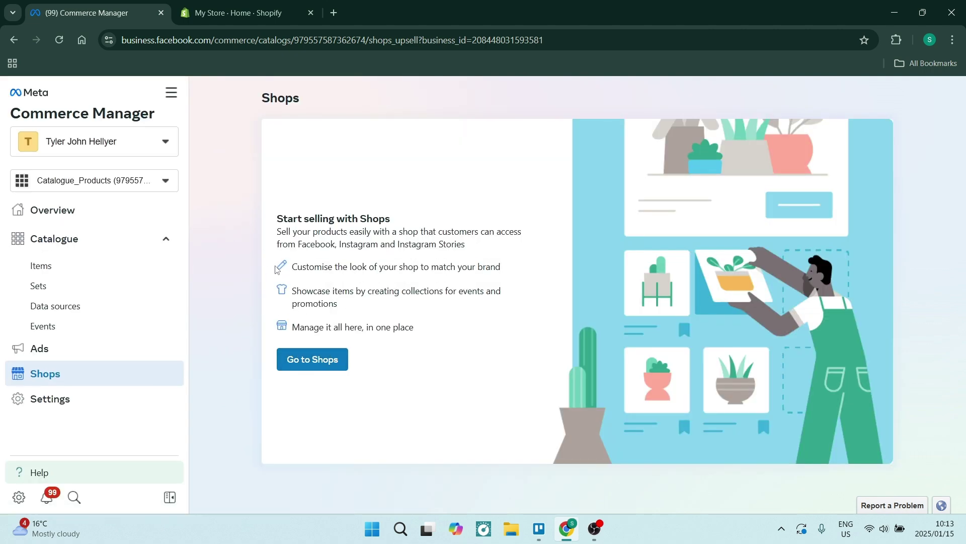
pyautogui.click(324, 371)
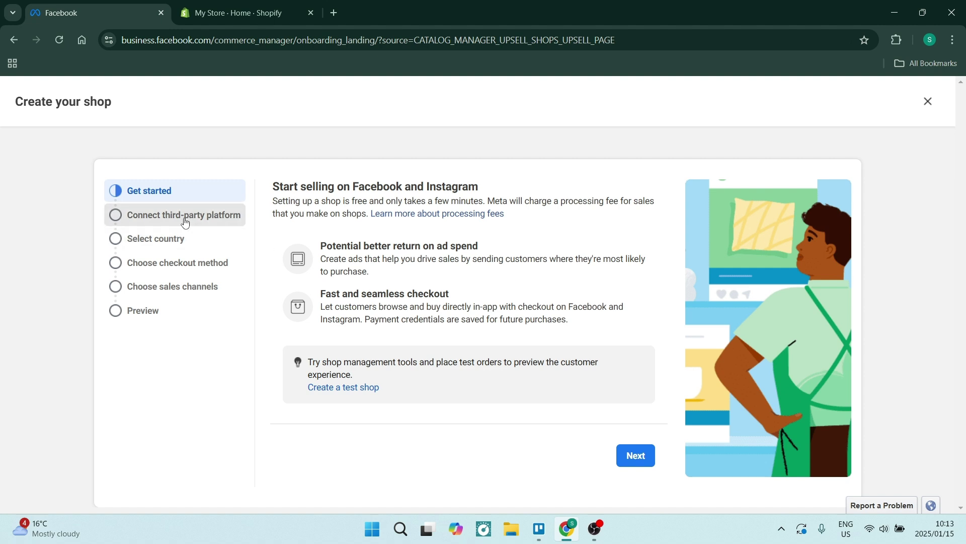
# - Switch to Shopify, examine the installed Facebook & Instagram sales channel in the app settings, and return to the Facebook shop setup
pyautogui.click(231, 17)
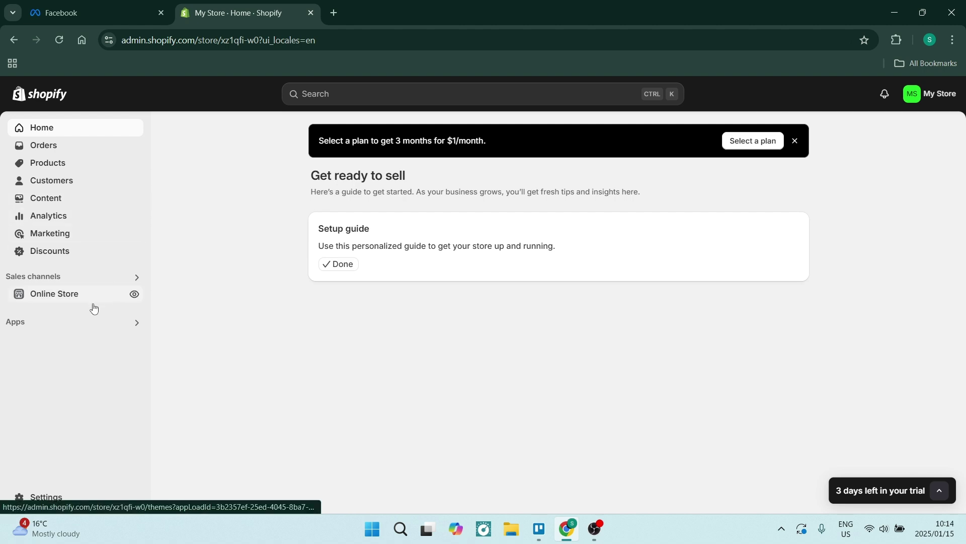
pyautogui.click(54, 324)
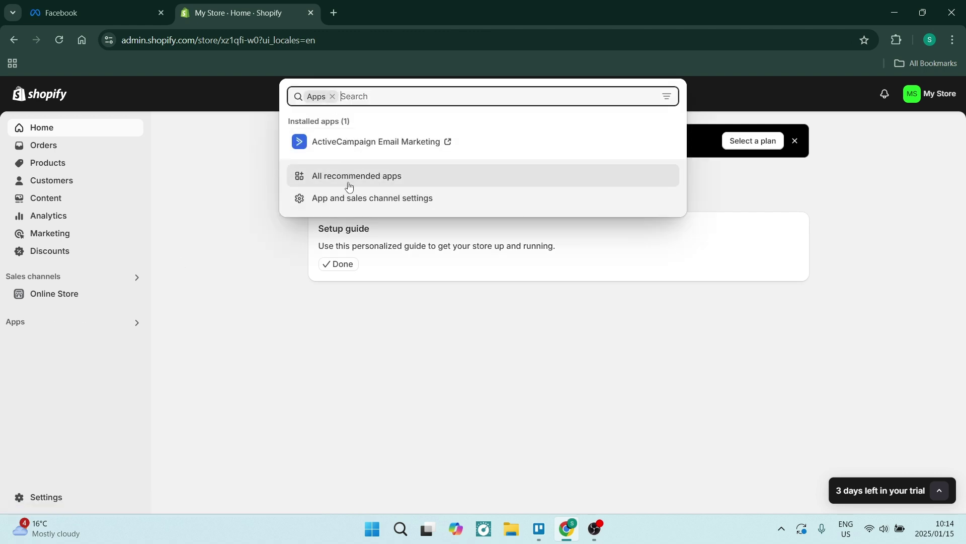
pyautogui.click(350, 200)
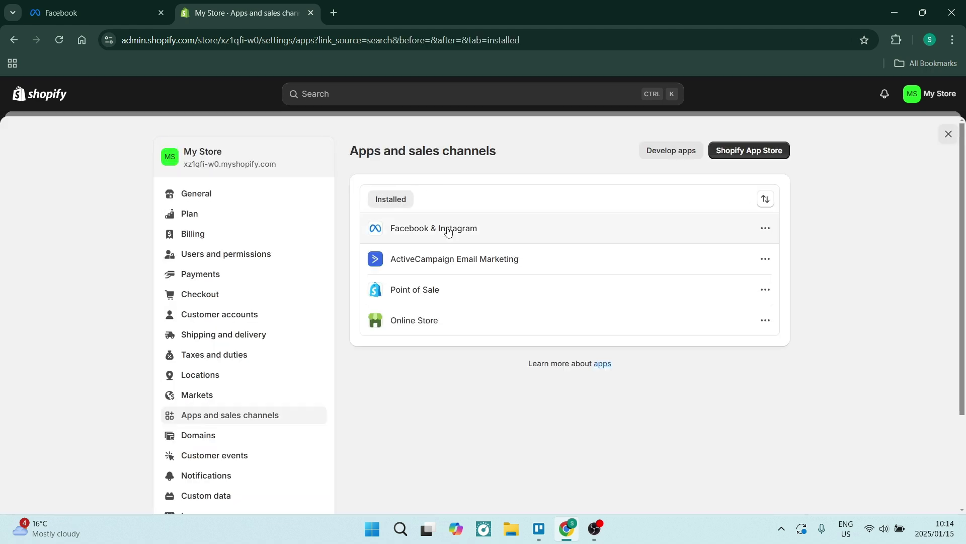
pyautogui.click(561, 235)
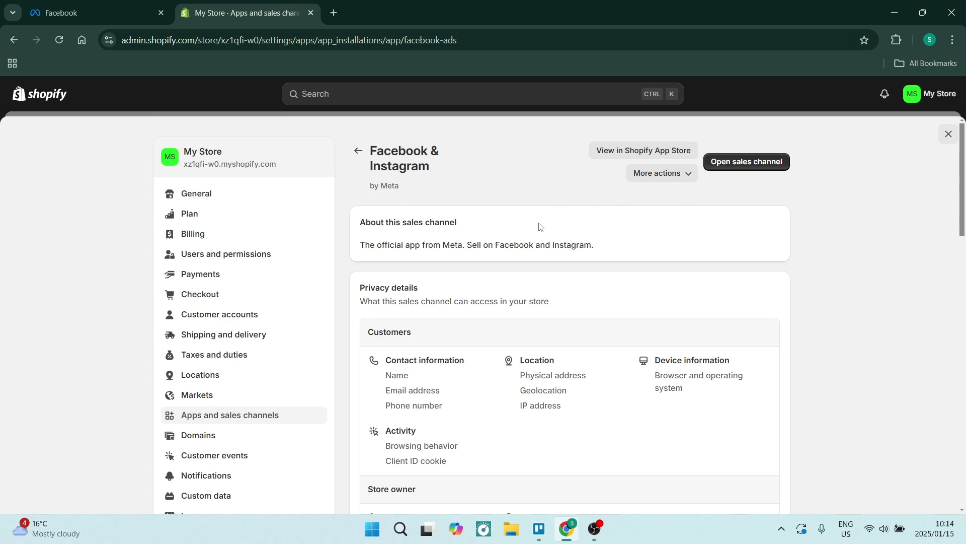
pyautogui.scroll(-5, 540, 237)
pyautogui.scroll(5, 548, 297)
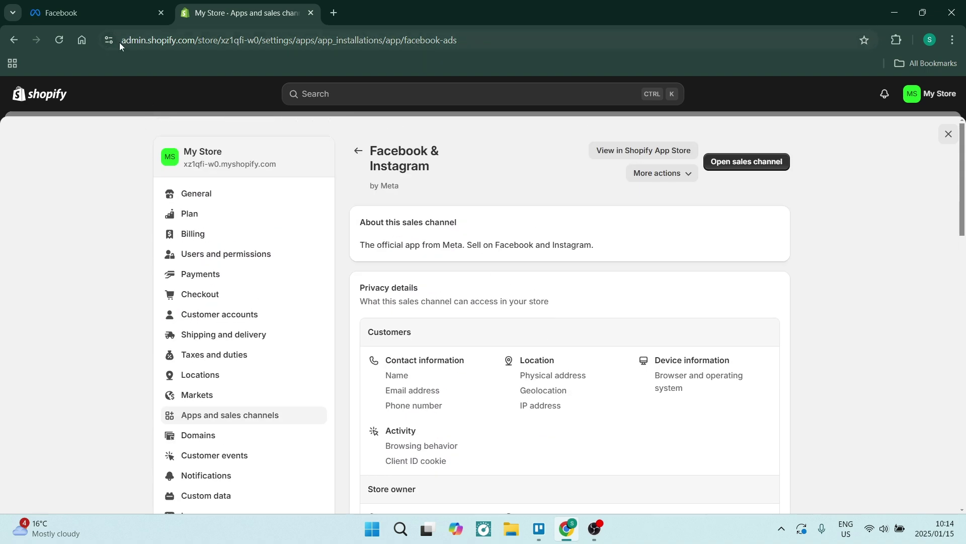
pyautogui.click(102, 17)
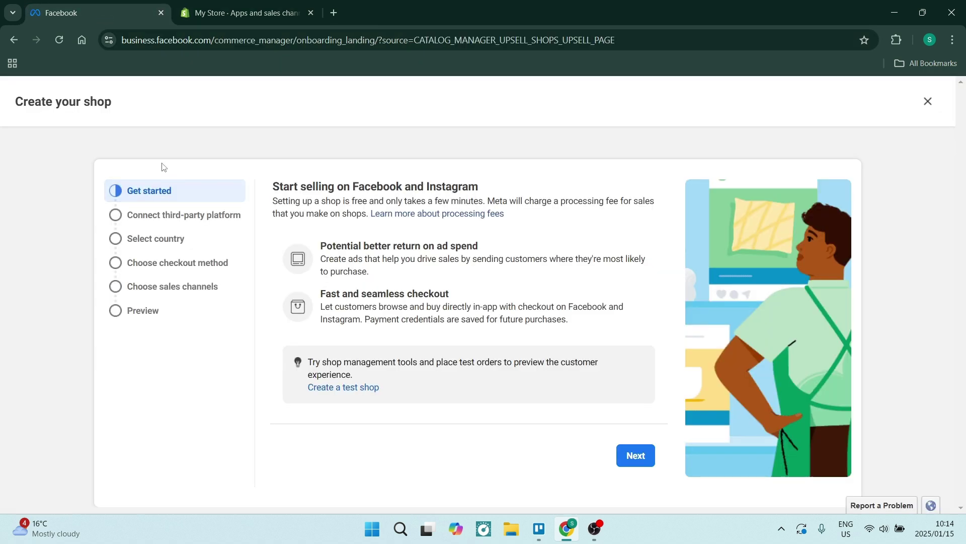